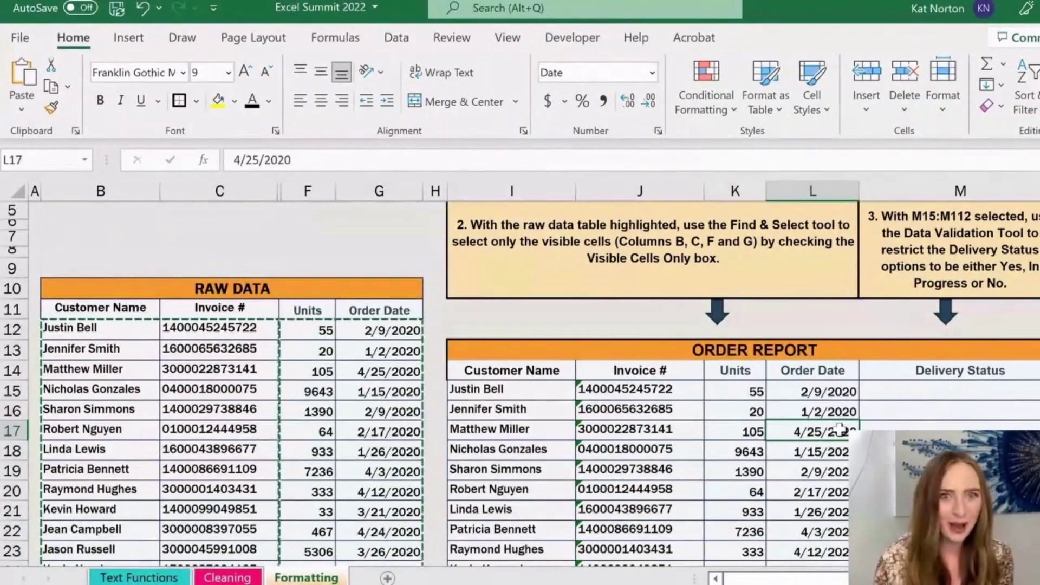
Check the error options on the first invoice number, leaving it unchanged
{"action": "key", "text": "Up"}
{"action": "key", "text": "Left"}
{"action": "key", "text": "Left"}
{"action": "key", "text": "Up"}
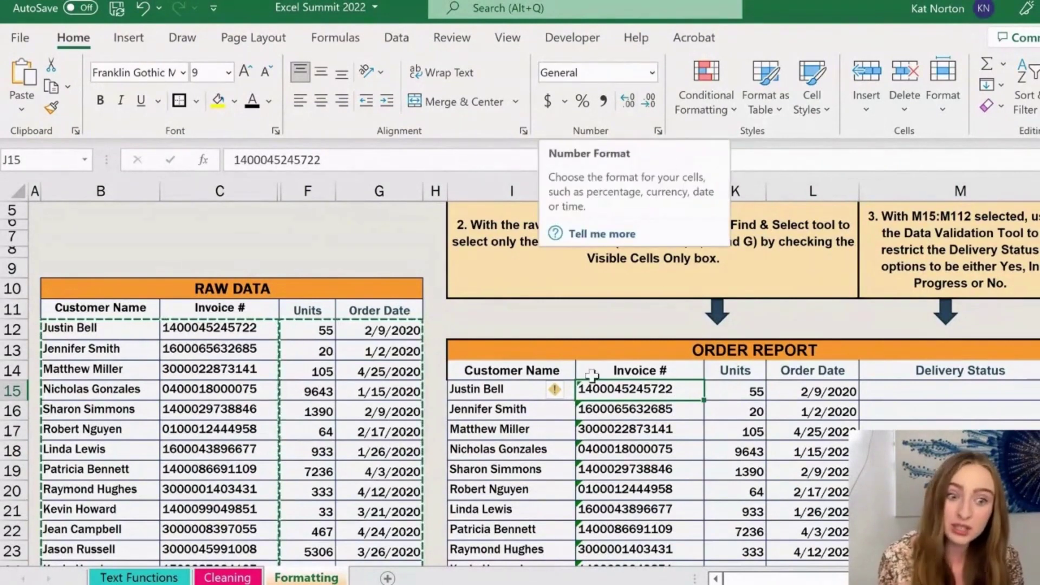
{"action": "left_click", "coordinate": [561, 389]}
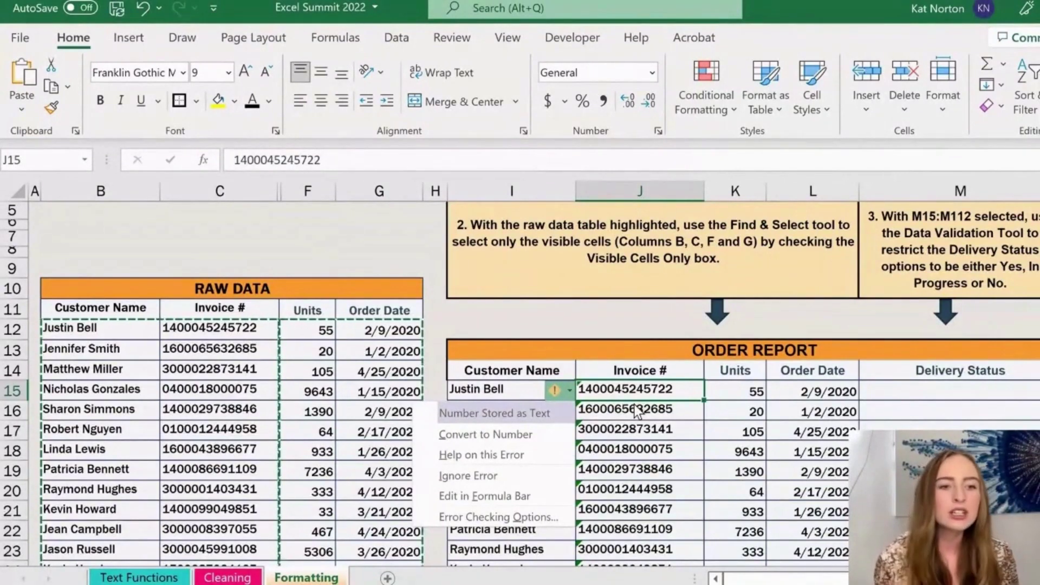
{"action": "left_click", "coordinate": [664, 390]}
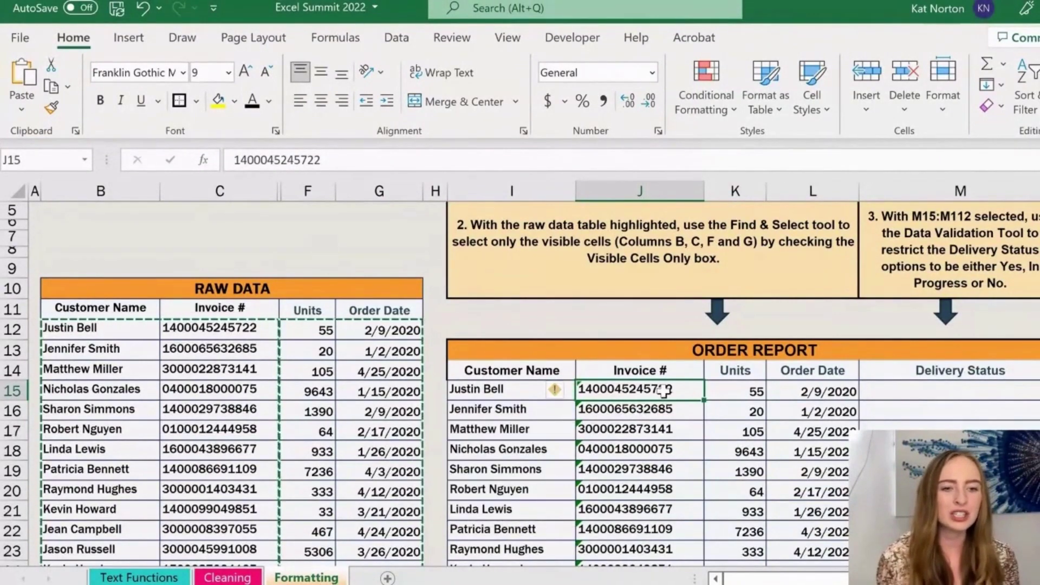
Select all invoice numbers from J15 down and ignore their number-stored-as-text errors
{"action": "key", "text": "ctrl+shift+Down"}
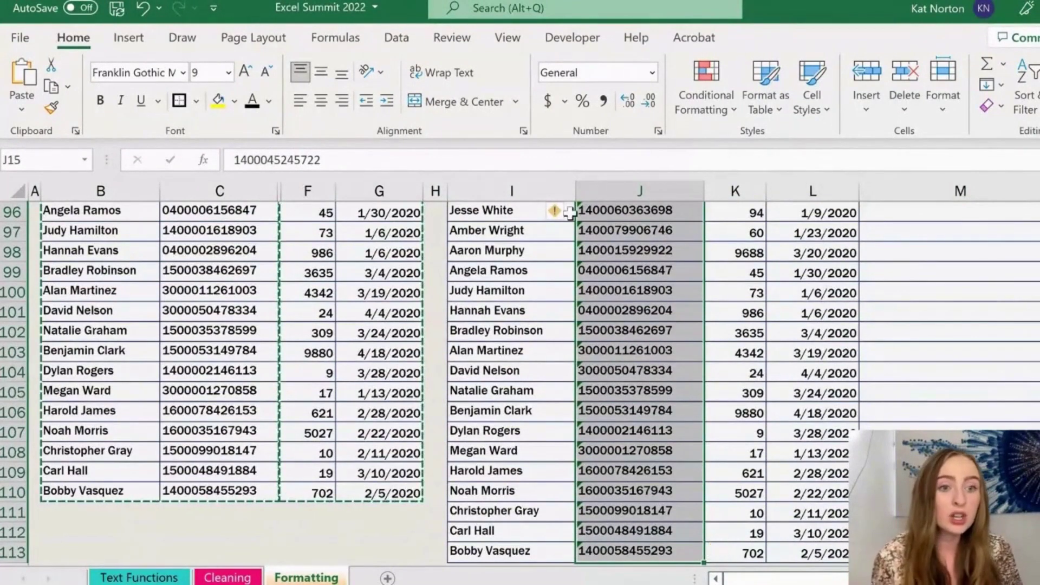
{"action": "mouse_move", "coordinate": [565, 211]}
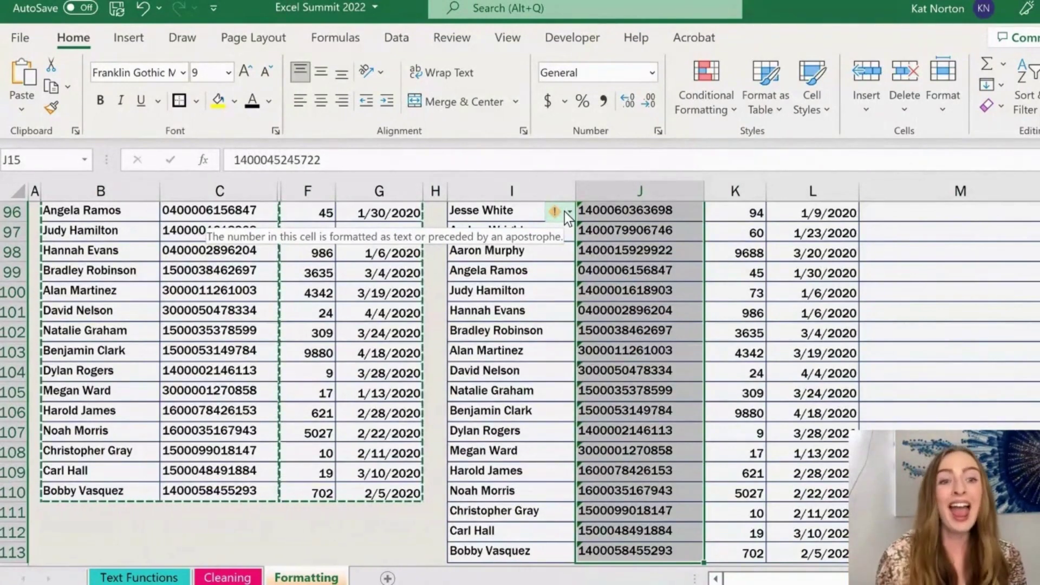
{"action": "left_click", "coordinate": [564, 211]}
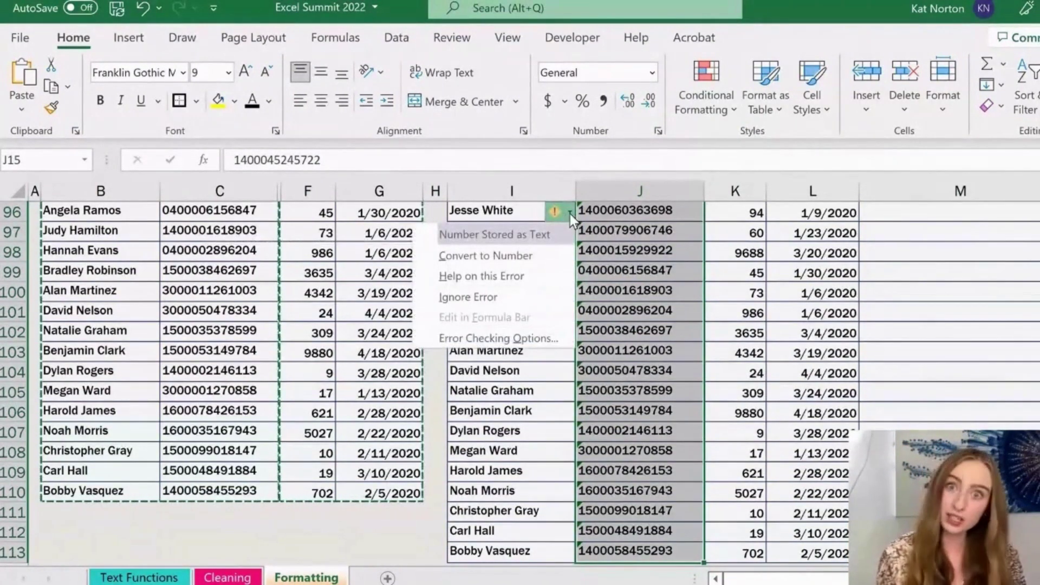
{"action": "left_click", "coordinate": [529, 296]}
{"action": "left_click", "coordinate": [626, 278]}
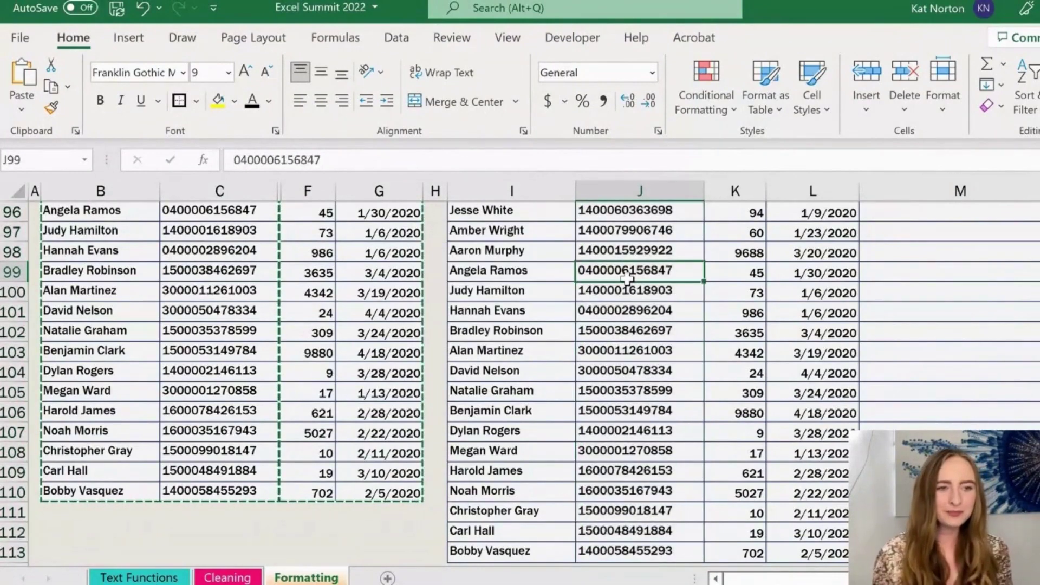
Select the Delivery Status cells in column M from M15 down to the last order row
{"action": "key", "text": "ctrl+Up"}
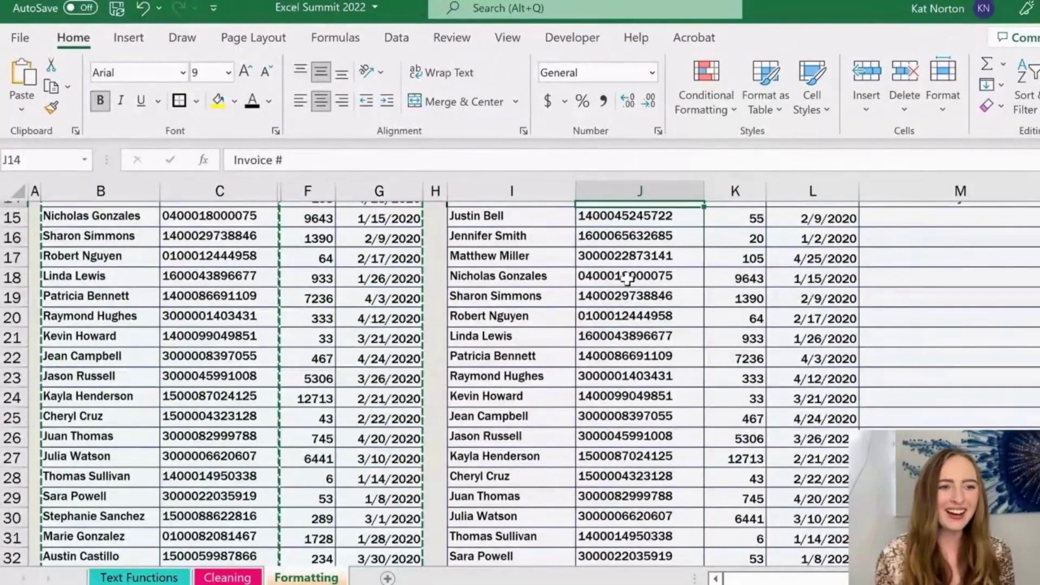
{"action": "key", "text": "Right"}
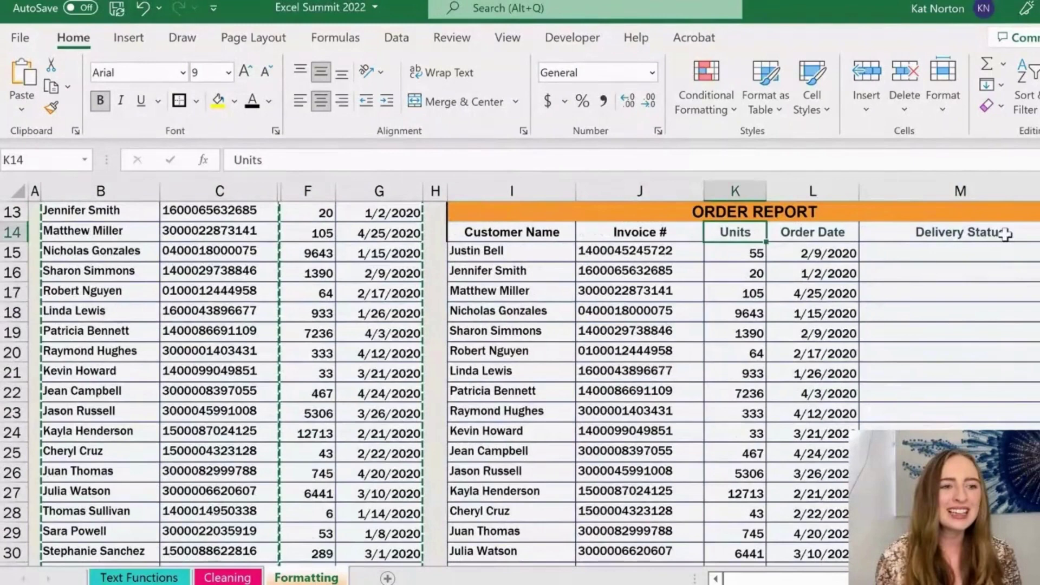
{"action": "left_click", "coordinate": [964, 253]}
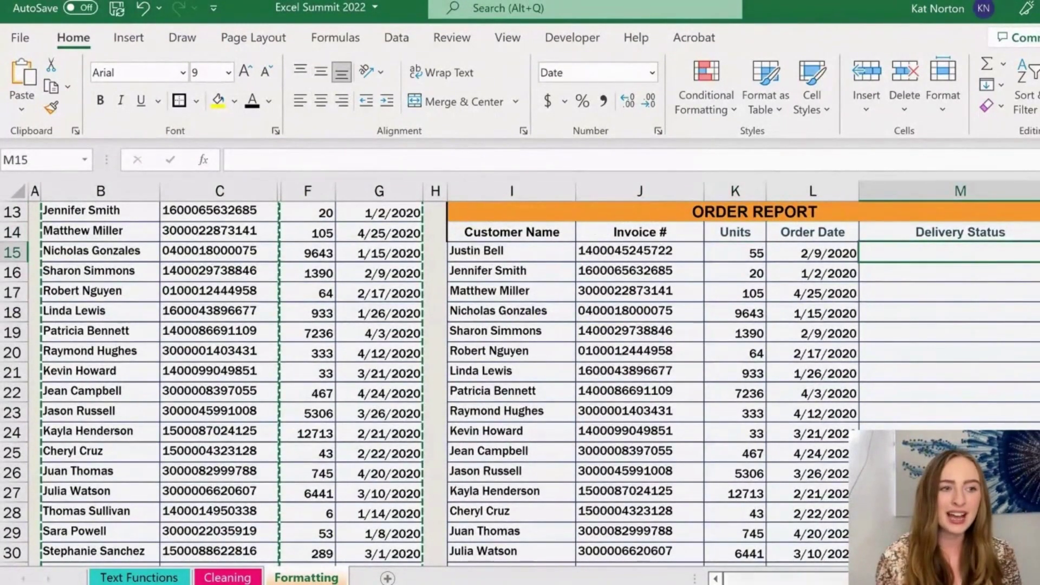
{"action": "scroll", "coordinate": [520, 374], "scroll_direction": "right", "scroll_amount": 2}
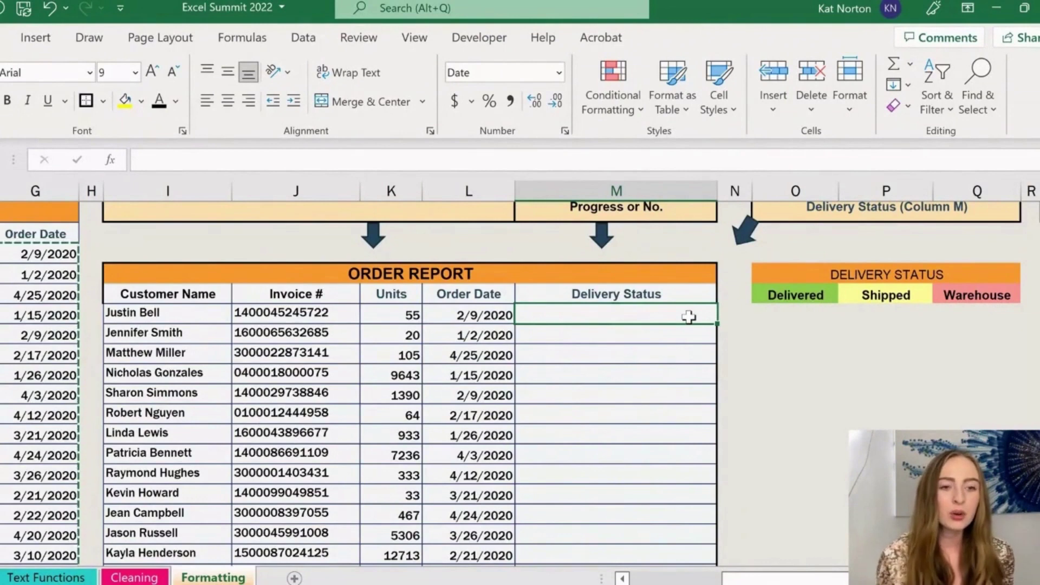
{"action": "key", "text": "Left"}
{"action": "key", "text": "ctrl+Down"}
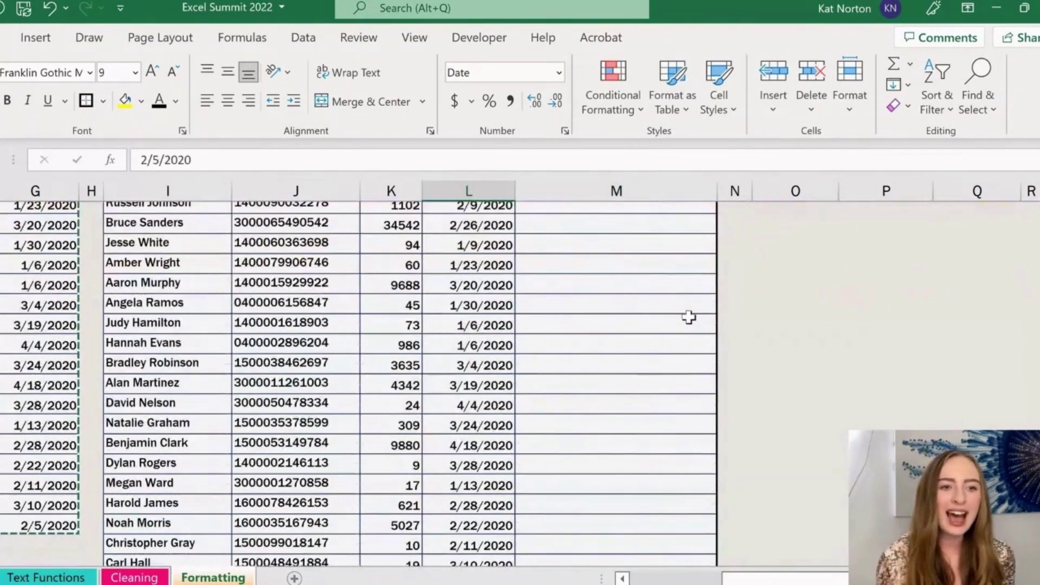
{"action": "key", "text": "Right"}
{"action": "key", "text": "ctrl+shift+Up"}
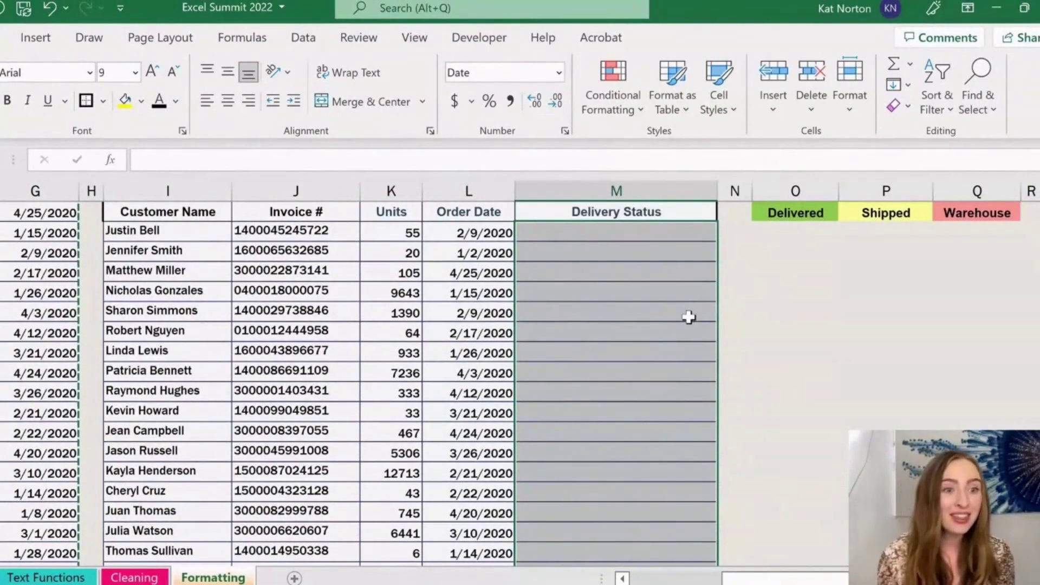
Open the Data Validation dialog from the Data tab's Data Tools group
{"action": "left_click", "coordinate": [292, 46]}
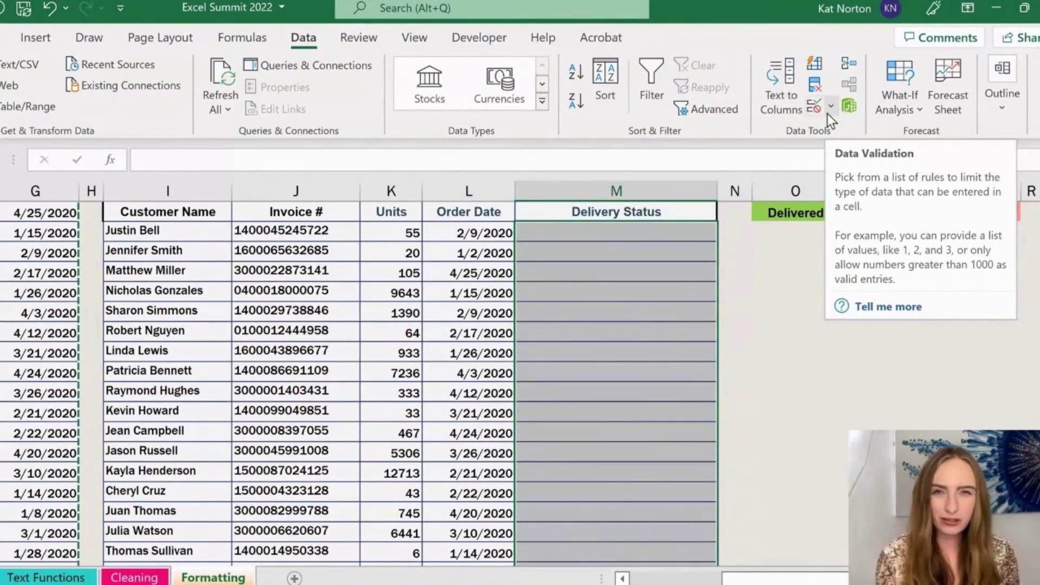
{"action": "left_click", "coordinate": [827, 114]}
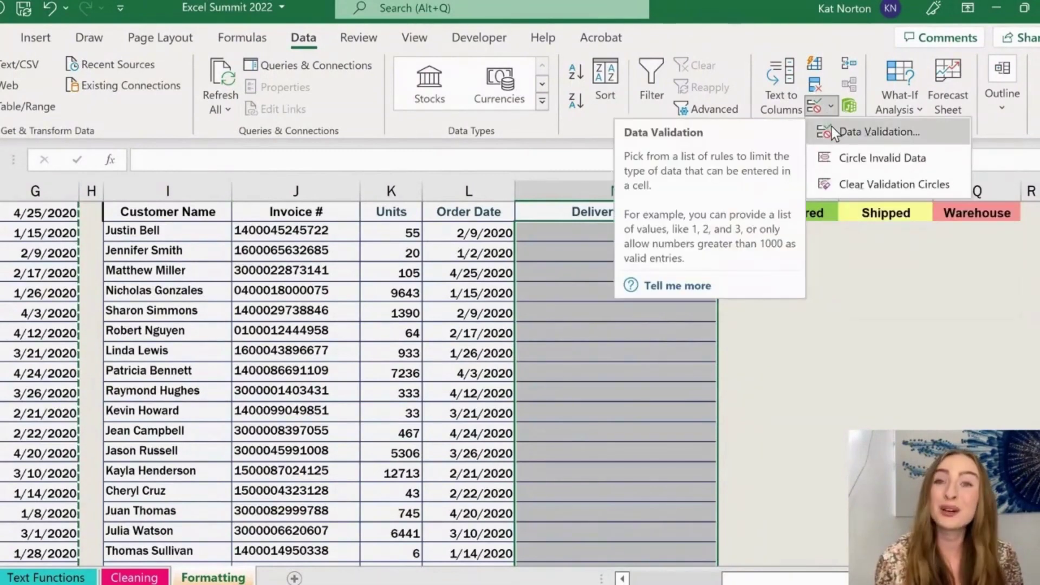
{"action": "left_click", "coordinate": [833, 130]}
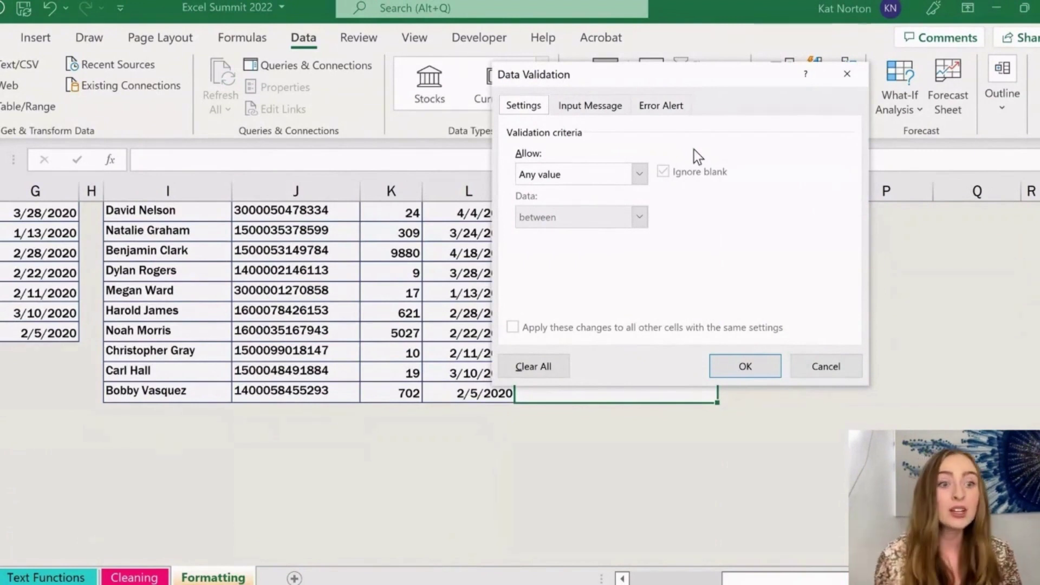
Allow a List sourced from O14:Q14, offering Delivered, Shipped and Warehouse
{"action": "left_click", "coordinate": [578, 174]}
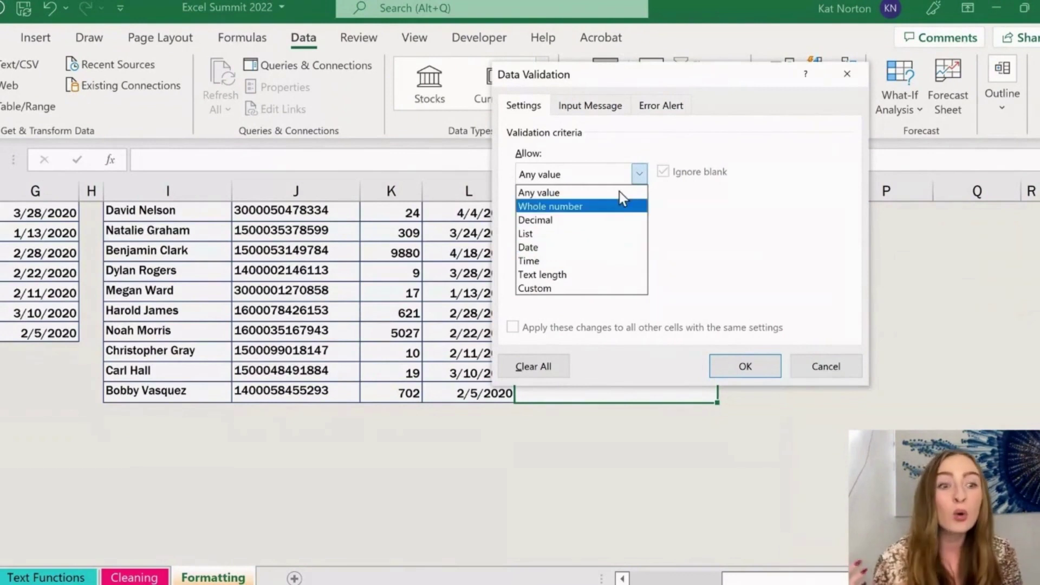
{"action": "left_click", "coordinate": [610, 234]}
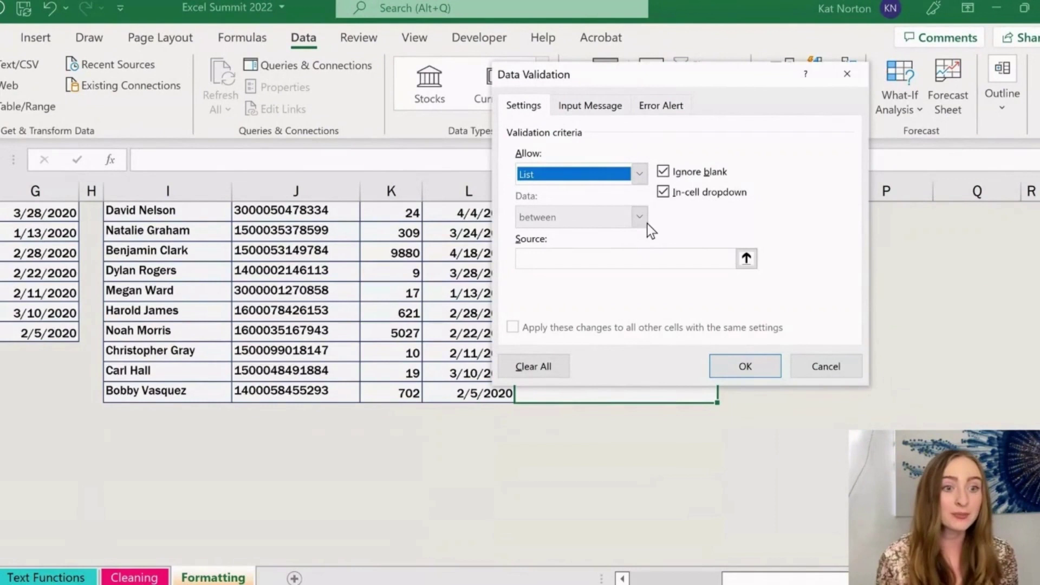
{"action": "left_click", "coordinate": [560, 259]}
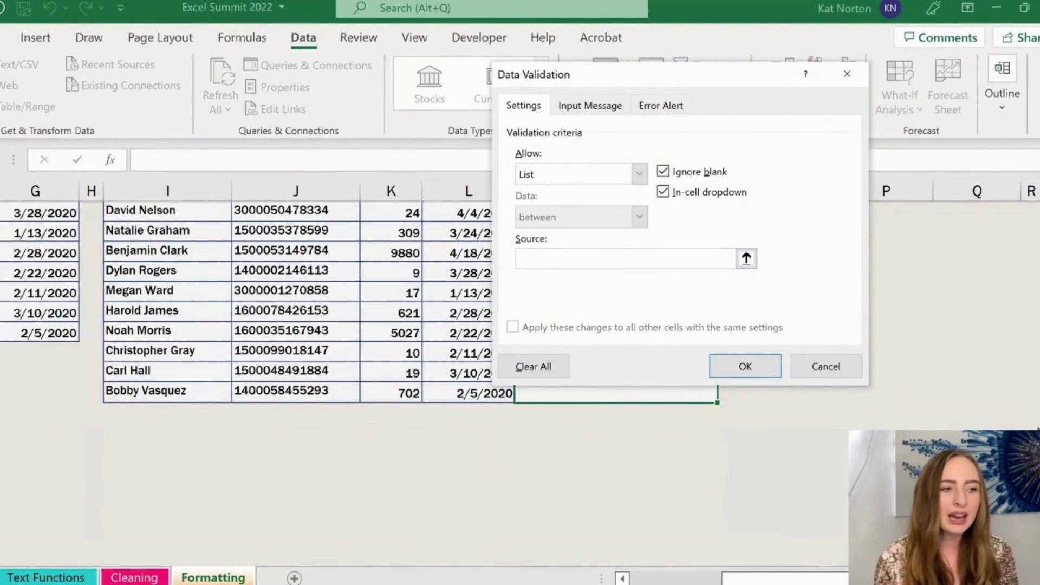
{"action": "scroll", "coordinate": [1038, 227], "scroll_direction": "up", "scroll_amount": 5}
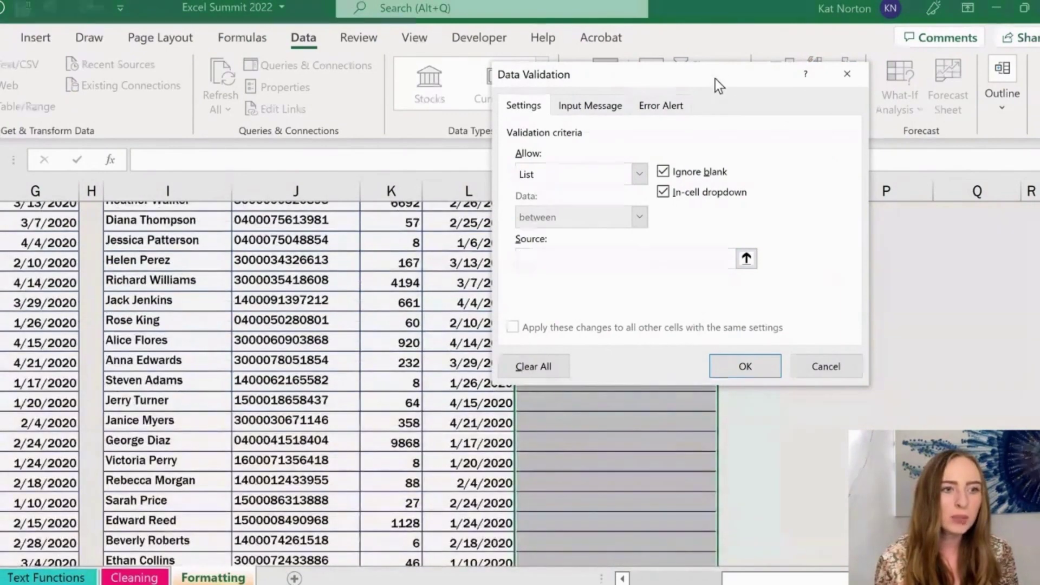
{"action": "left_click_drag", "start_coordinate": [718, 85], "coordinate": [420, 103]}
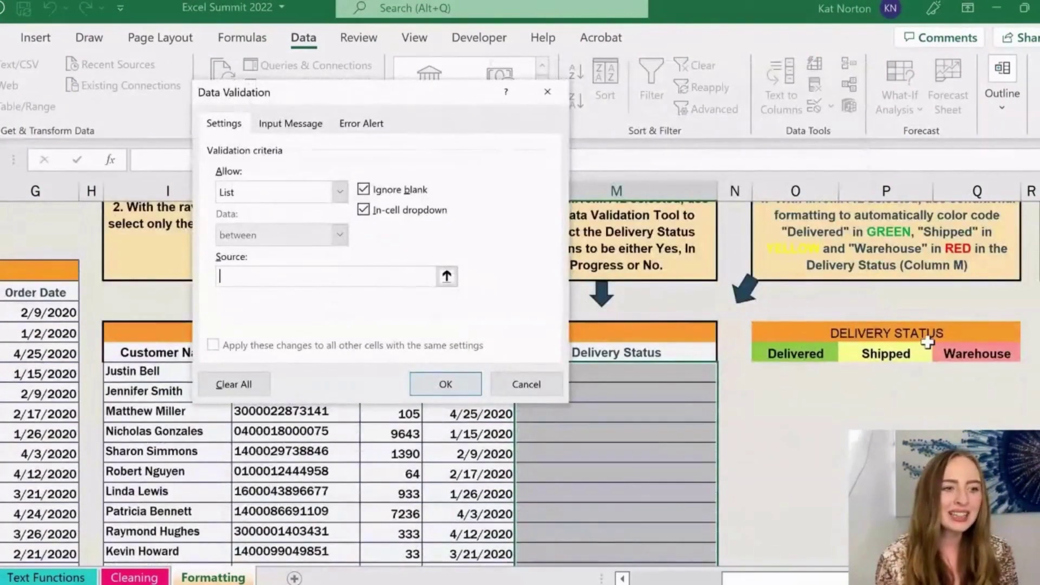
{"action": "left_click_drag", "start_coordinate": [970, 353], "coordinate": [791, 353]}
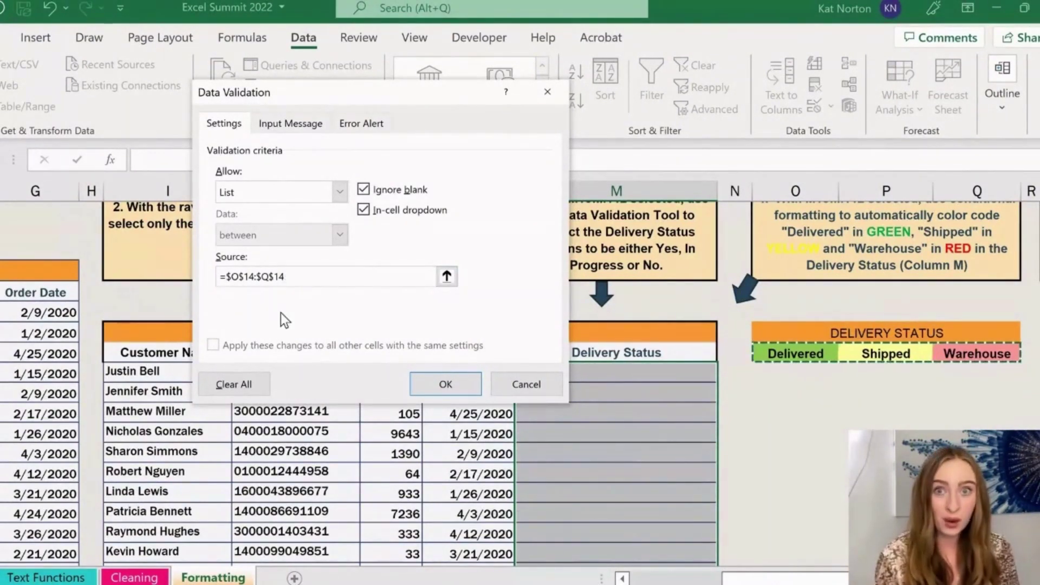
{"action": "left_click", "coordinate": [442, 382]}
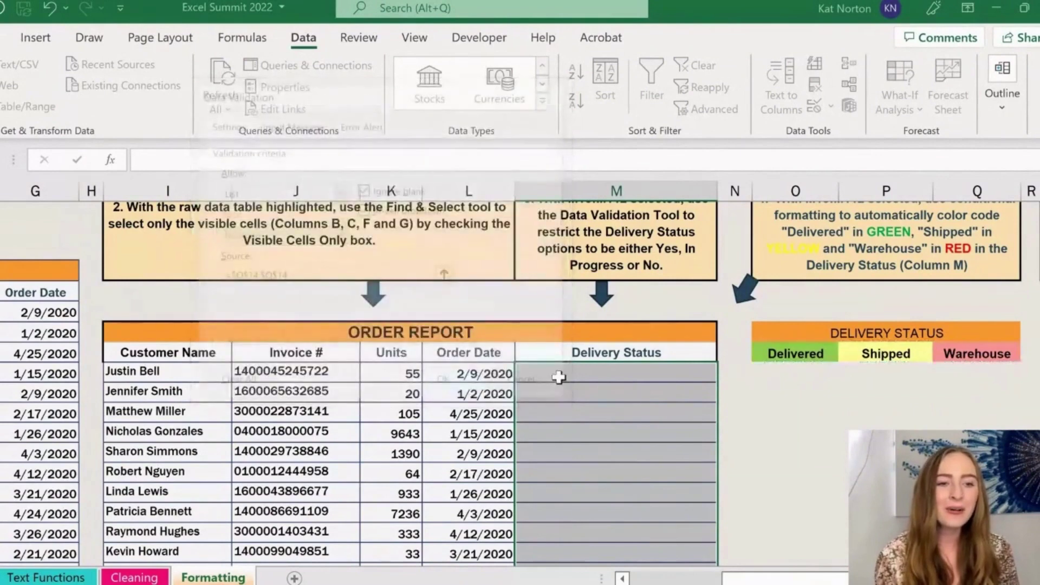
Confirm the validation and pick Delivered, Shipped and Warehouse for the first three orders
{"action": "left_click", "coordinate": [604, 373]}
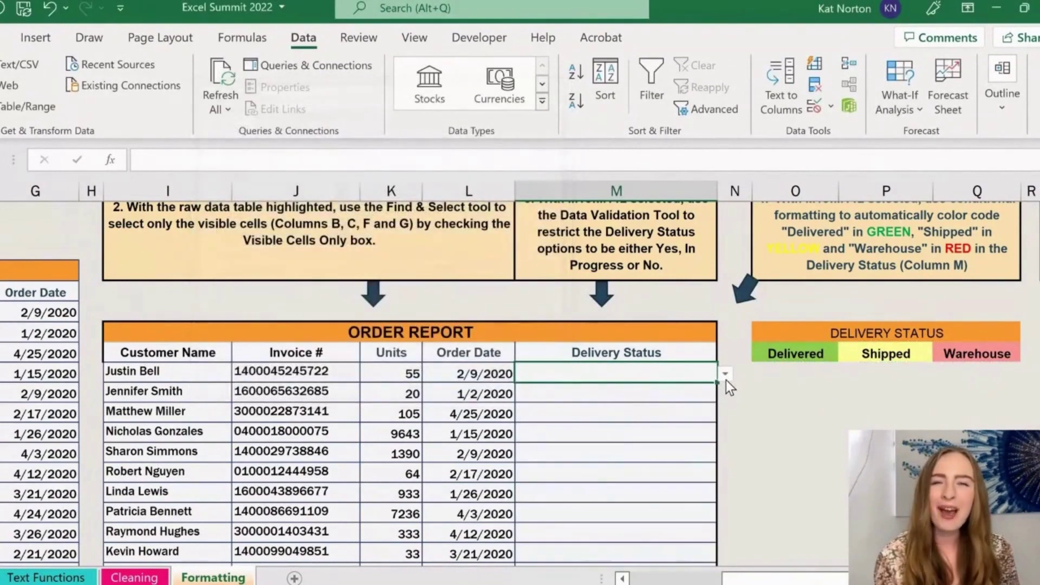
{"action": "left_click", "coordinate": [725, 377]}
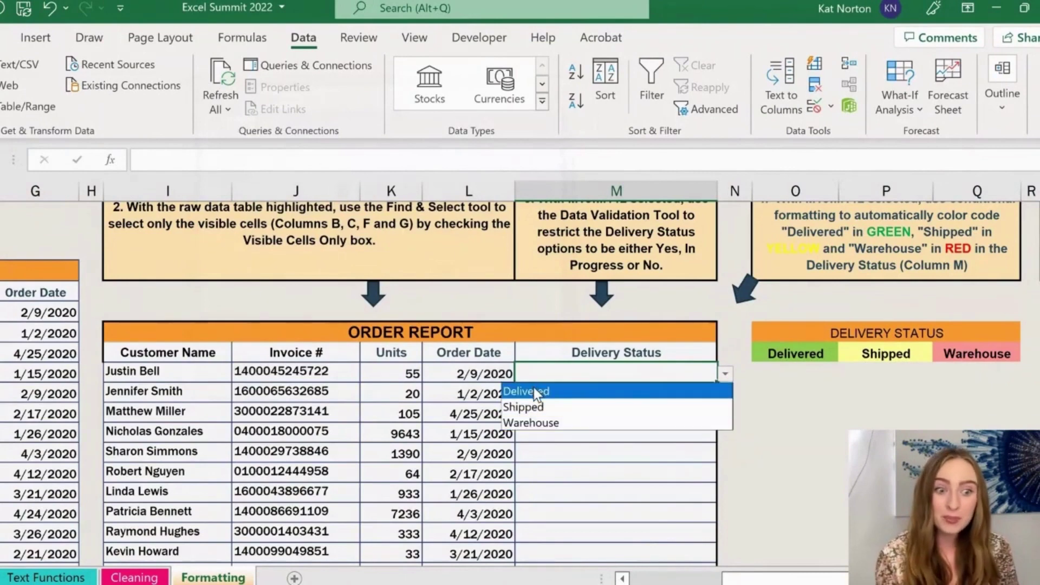
{"action": "left_click", "coordinate": [539, 391]}
{"action": "left_click", "coordinate": [629, 392]}
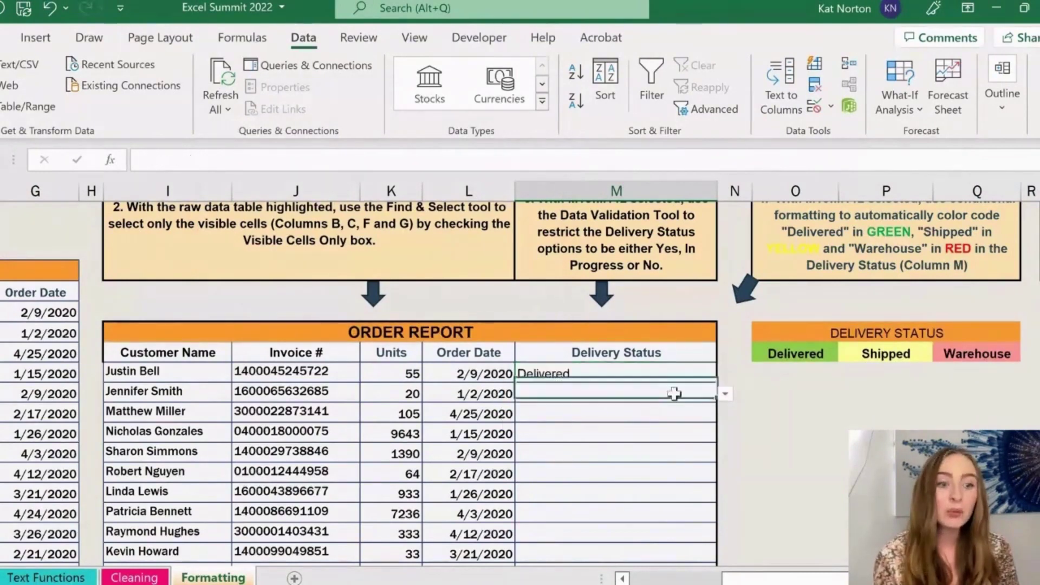
{"action": "left_click", "coordinate": [724, 394]}
{"action": "left_click", "coordinate": [607, 427]}
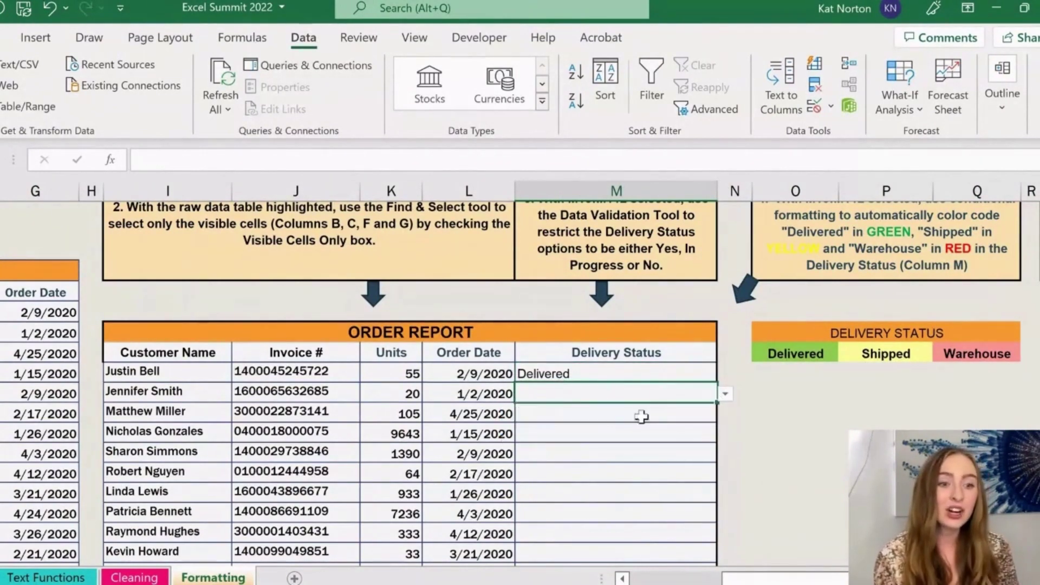
{"action": "left_click", "coordinate": [678, 414]}
{"action": "left_click", "coordinate": [725, 414]}
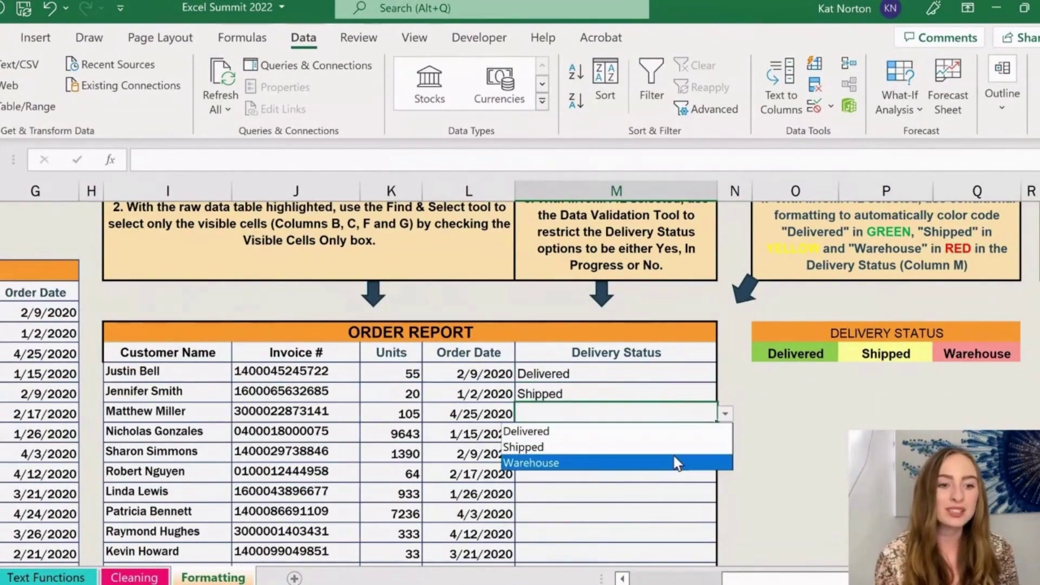
{"action": "left_click", "coordinate": [674, 462]}
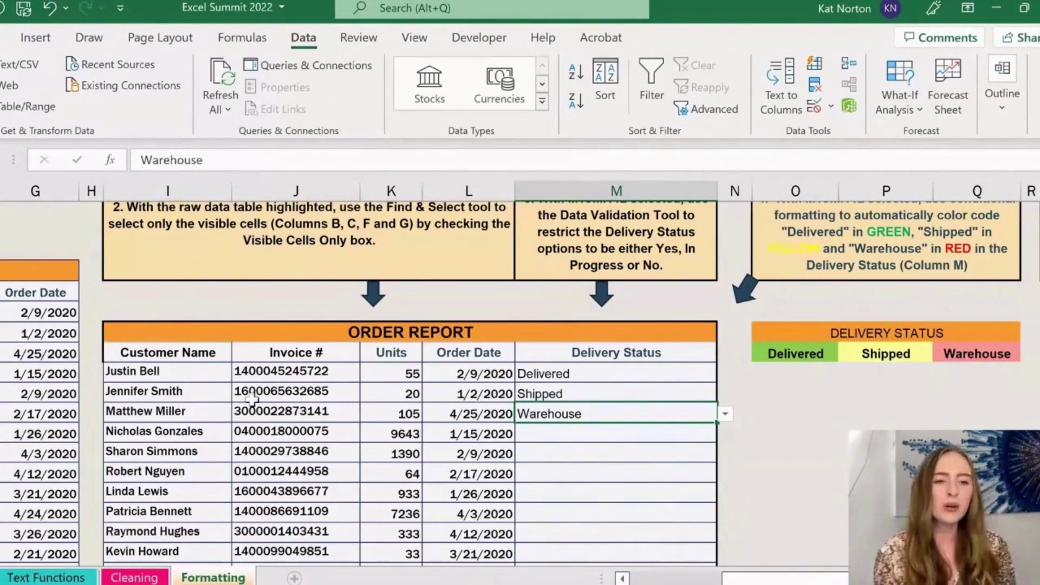
{"action": "left_click", "coordinate": [623, 375]}
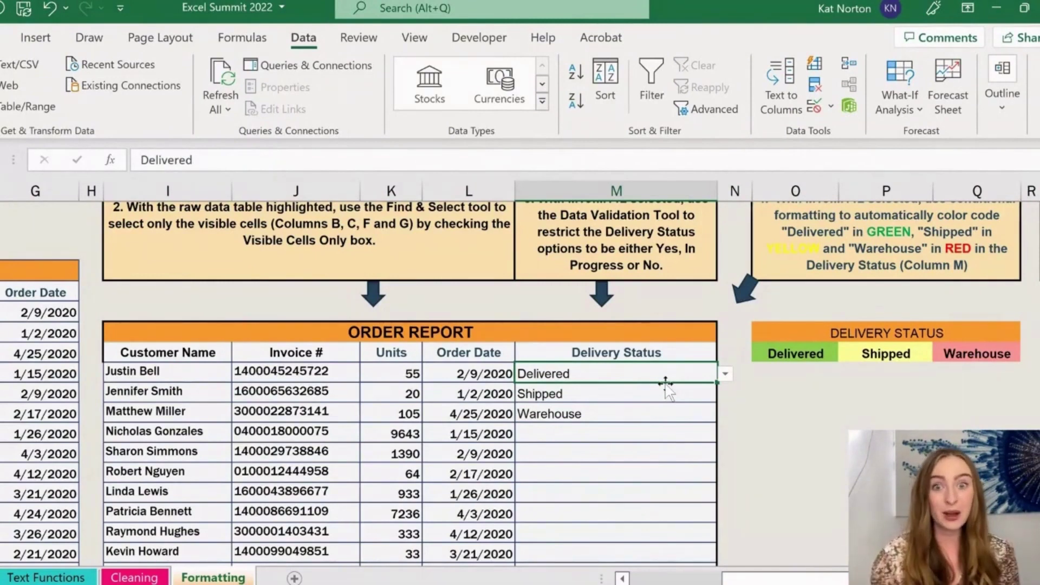
On the Home tab, look over the fill colours without applying one
{"action": "left_click", "coordinate": [4, 37]}
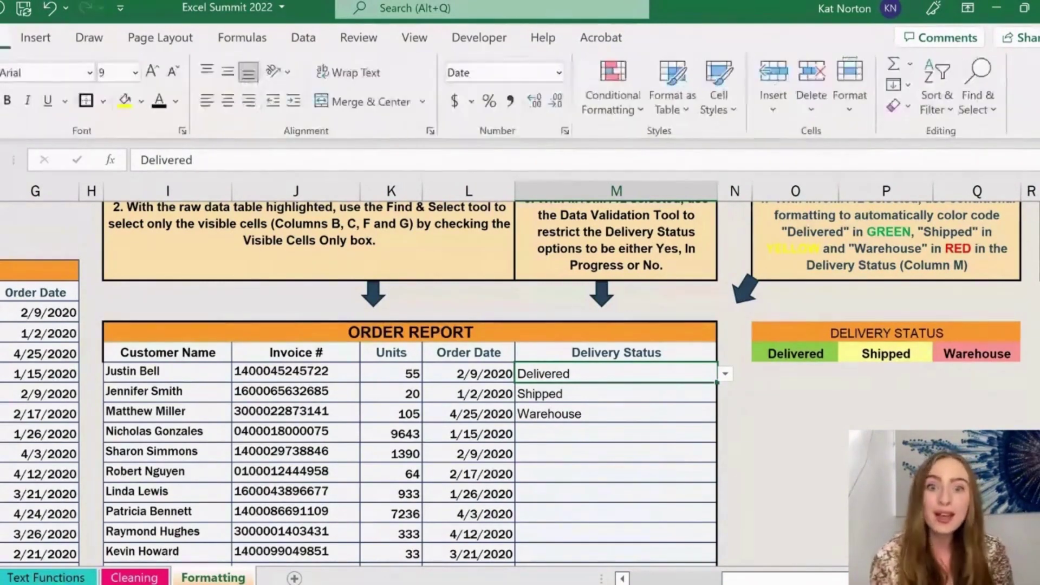
{"action": "left_click", "coordinate": [139, 110]}
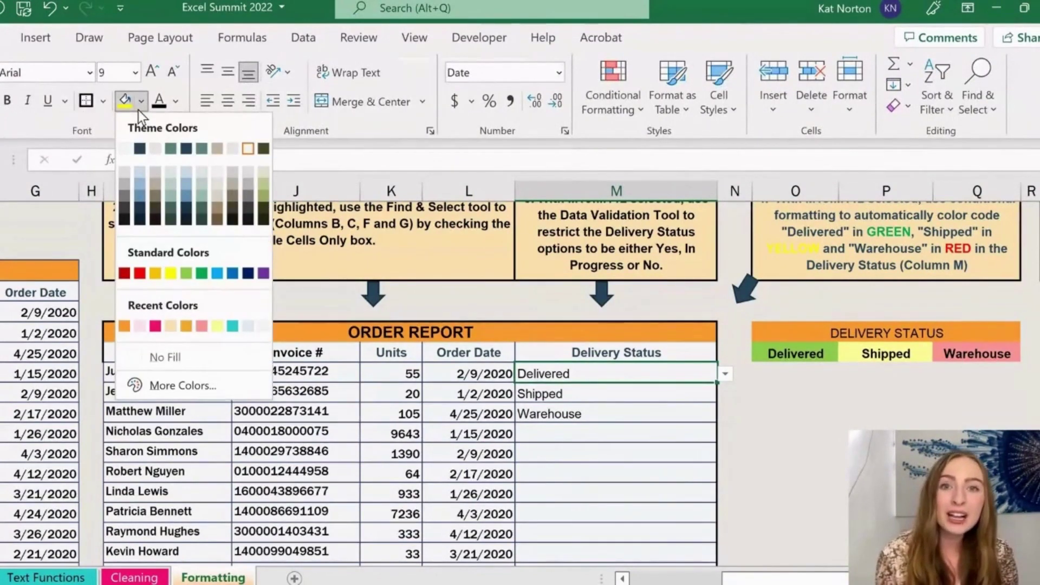
{"action": "left_click", "coordinate": [626, 389]}
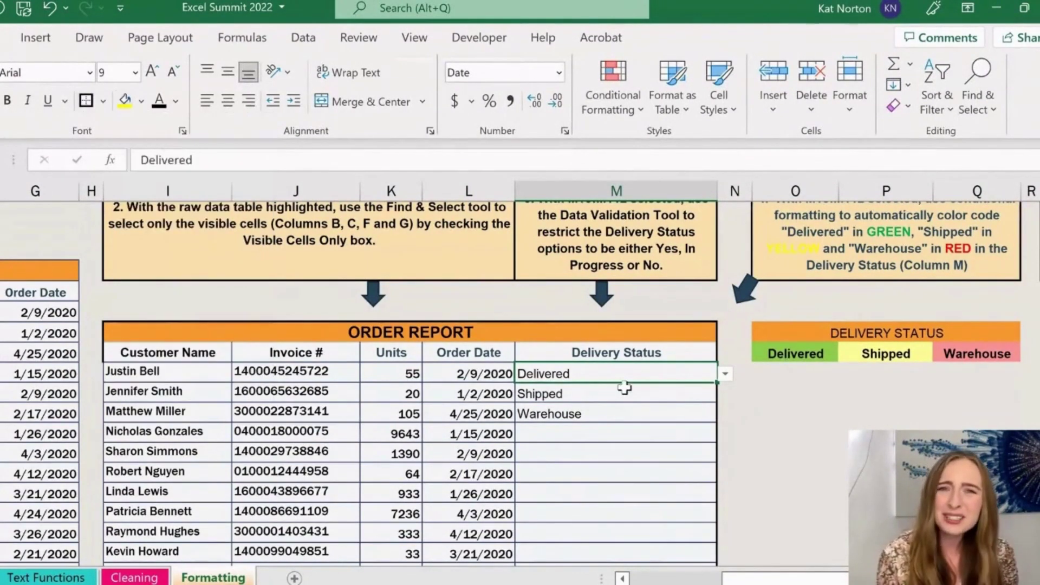
Select the Delivery Status column from the last row up to the first status and open Conditional Formatting
{"action": "left_click", "coordinate": [444, 401]}
{"action": "key", "text": "ctrl+Down"}
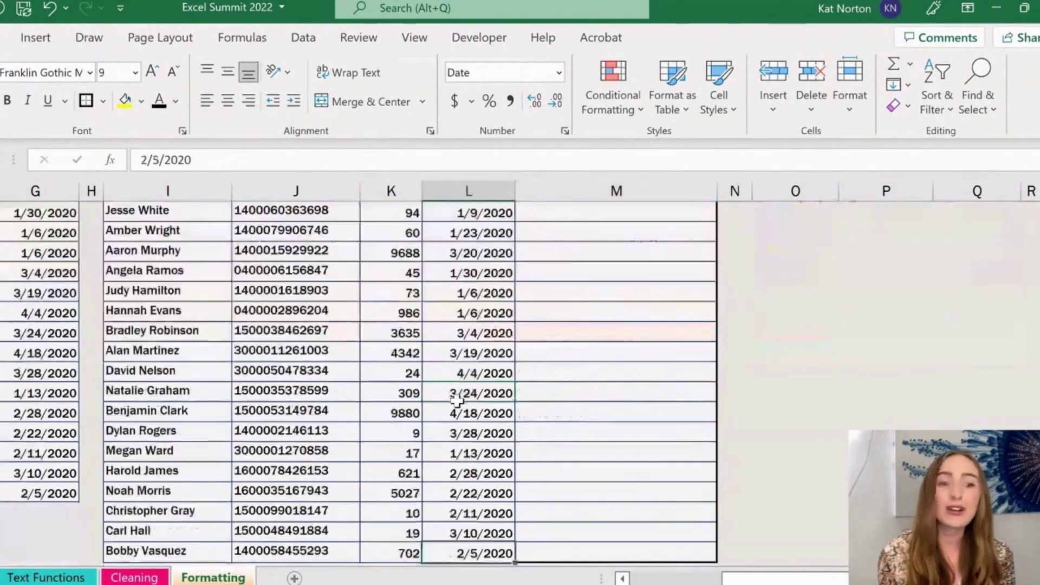
{"action": "key", "text": "Right"}
{"action": "key", "text": "ctrl+shift+Up"}
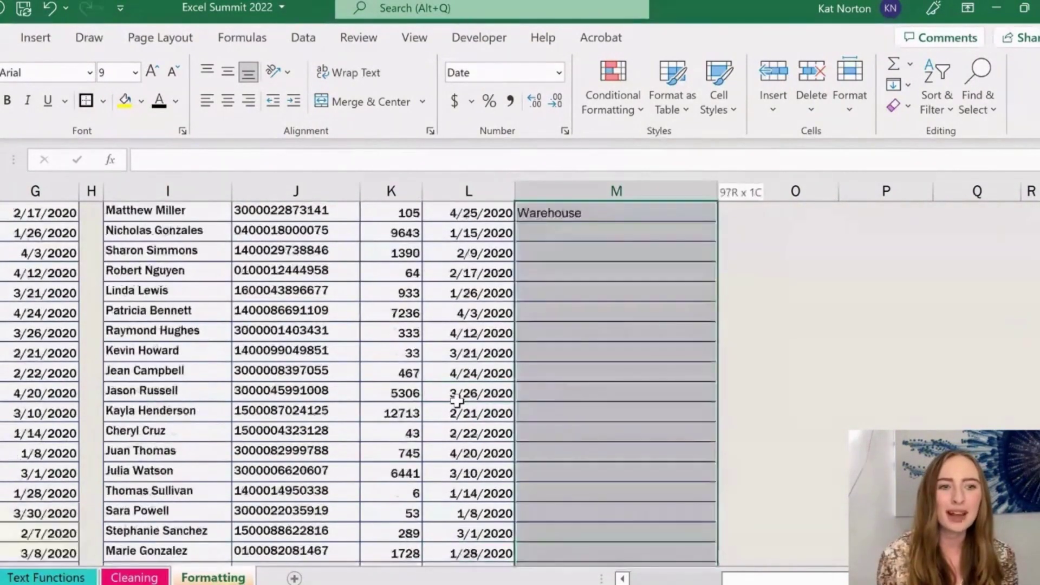
{"action": "key", "text": "shift+Up"}
{"action": "key", "text": "shift+Up"}
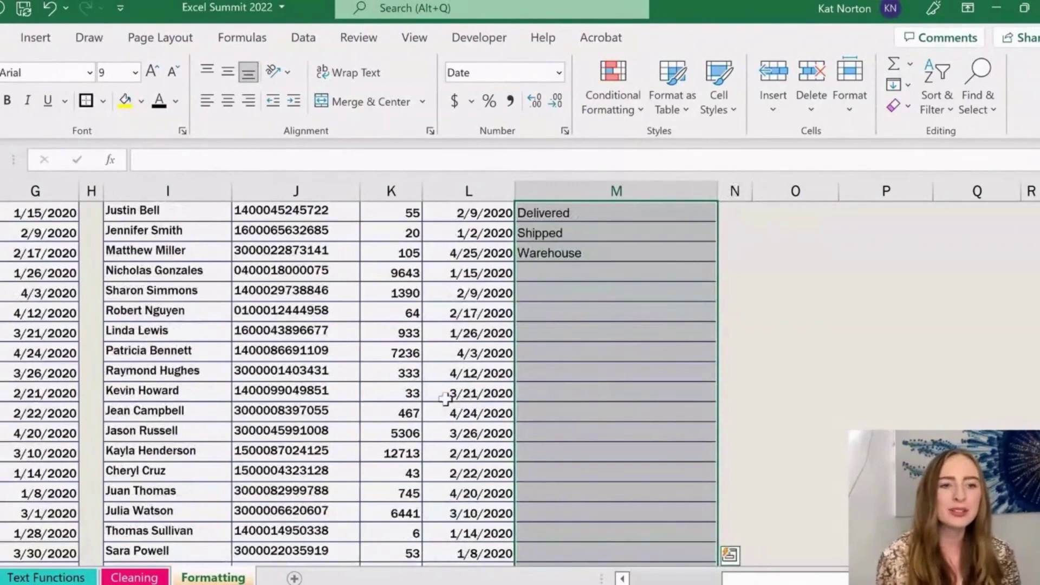
{"action": "scroll", "coordinate": [446, 400], "scroll_direction": "up", "scroll_amount": 1}
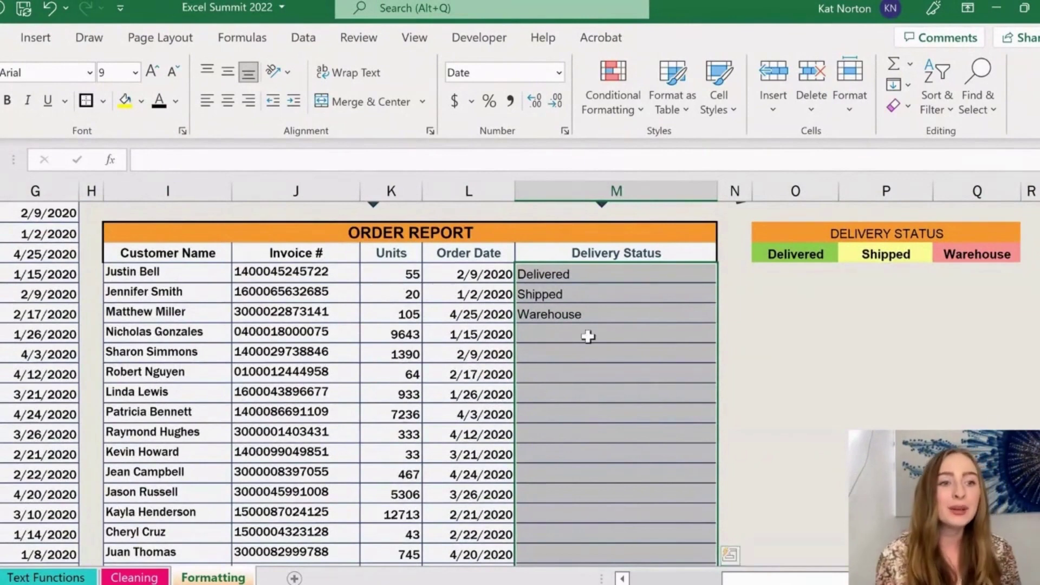
{"action": "left_click", "coordinate": [626, 111]}
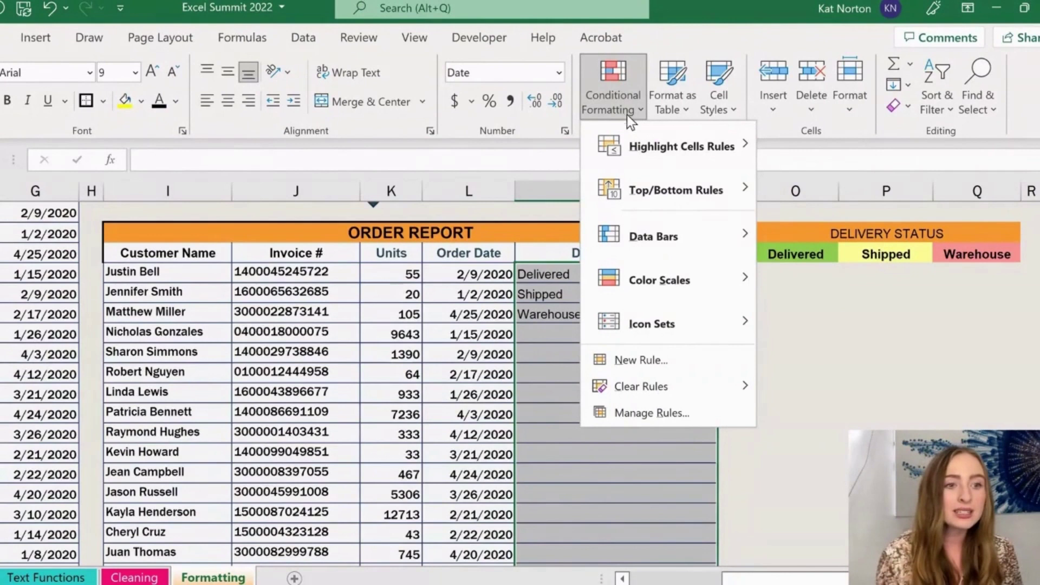
Add a Text That Contains rule for 'De' using Green Fill with Dark Green Text
{"action": "mouse_move", "coordinate": [633, 131]}
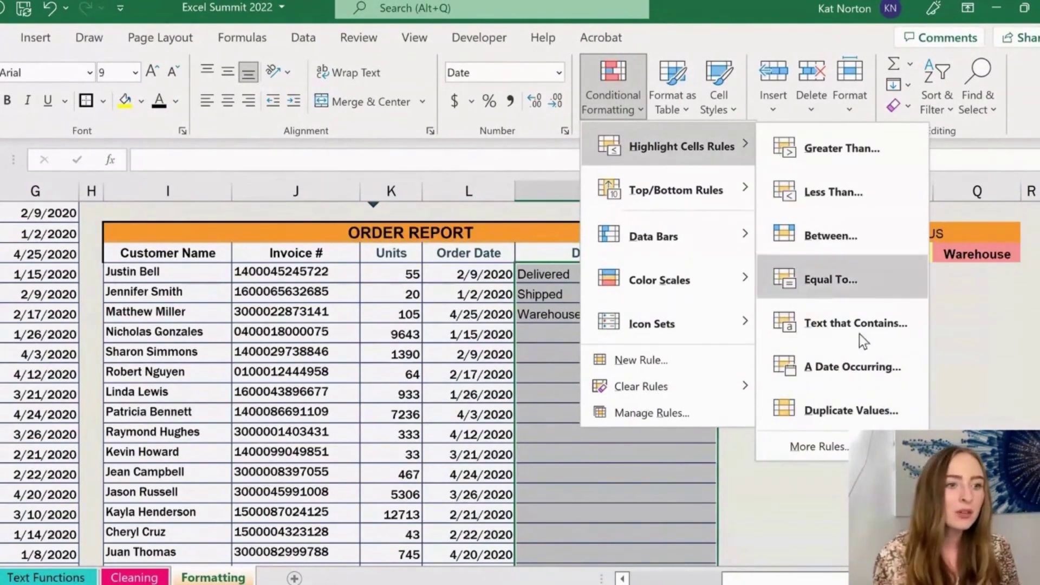
{"action": "left_click", "coordinate": [876, 325]}
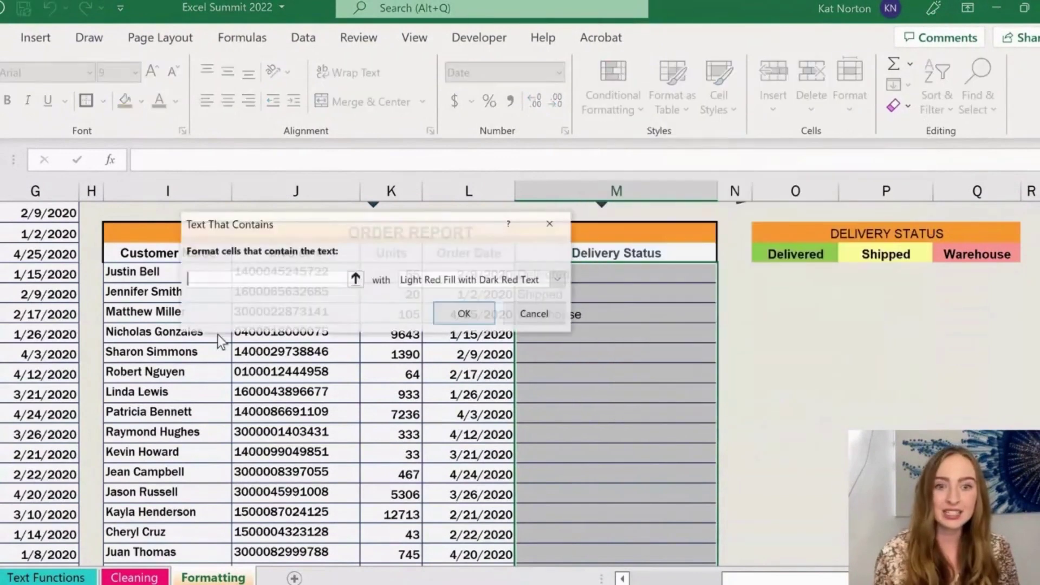
{"action": "type", "text": "Delivered"}
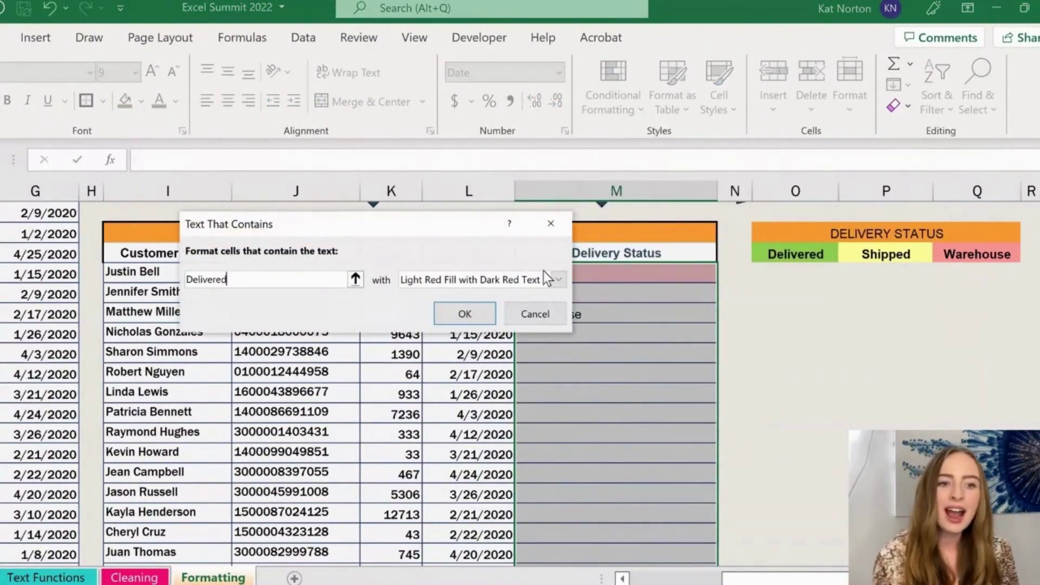
{"action": "left_click", "coordinate": [539, 277]}
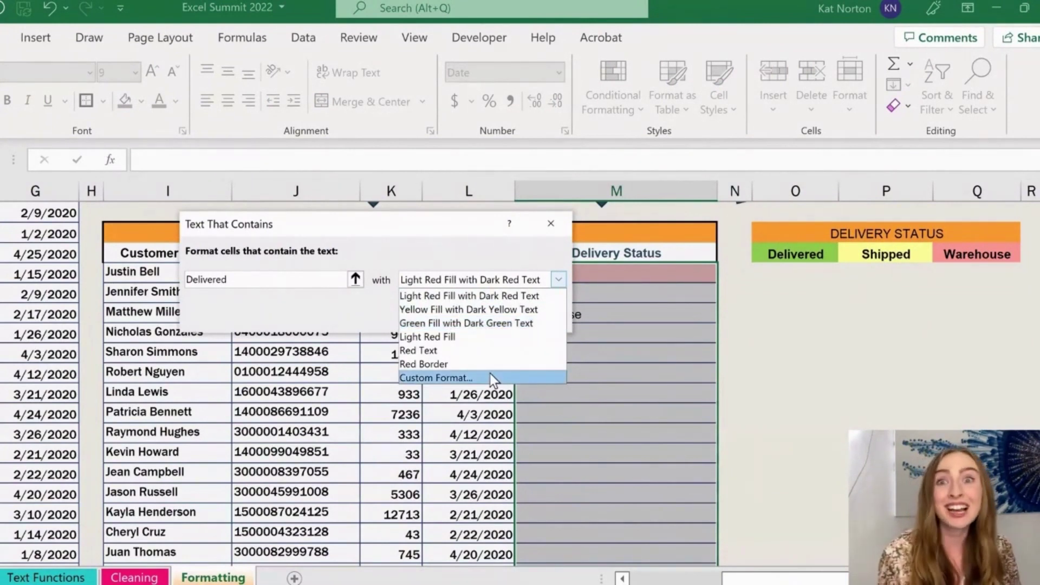
{"action": "left_click", "coordinate": [492, 322]}
{"action": "left_click", "coordinate": [459, 320]}
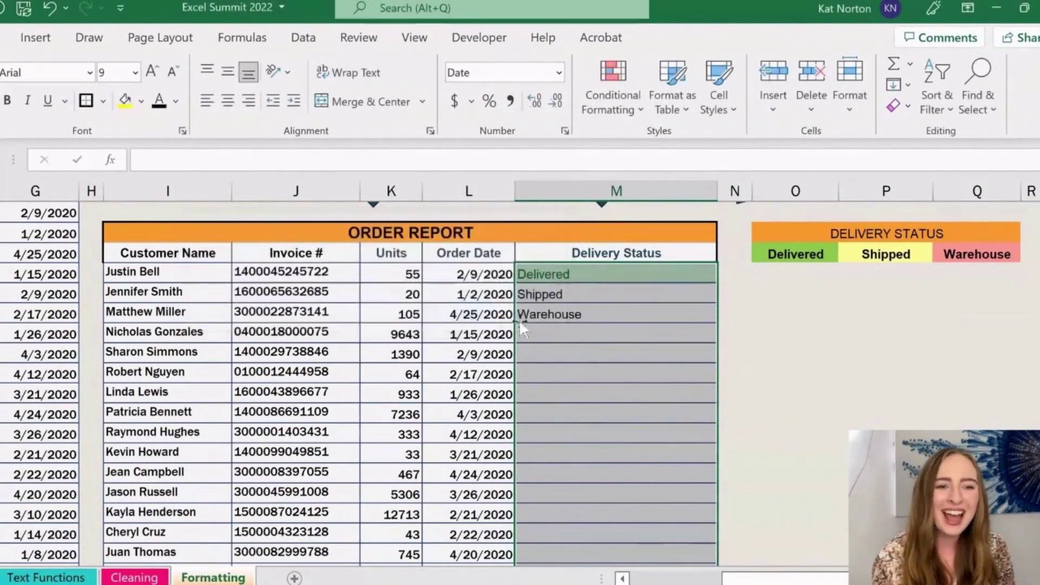
Choose Delivered from the fourth order's Delivery Status dropdown
{"action": "left_click", "coordinate": [557, 335]}
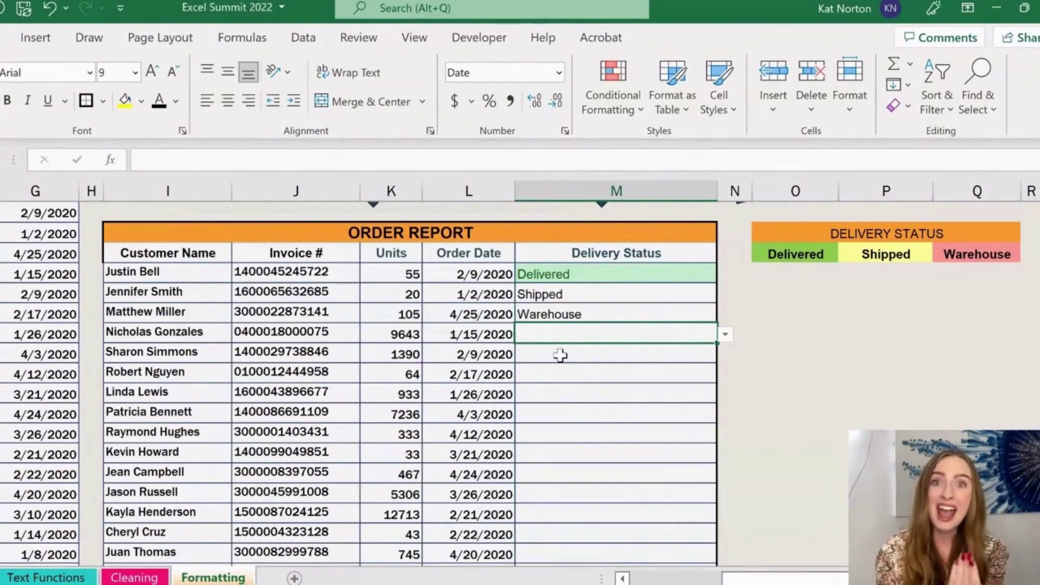
{"action": "left_click", "coordinate": [726, 336]}
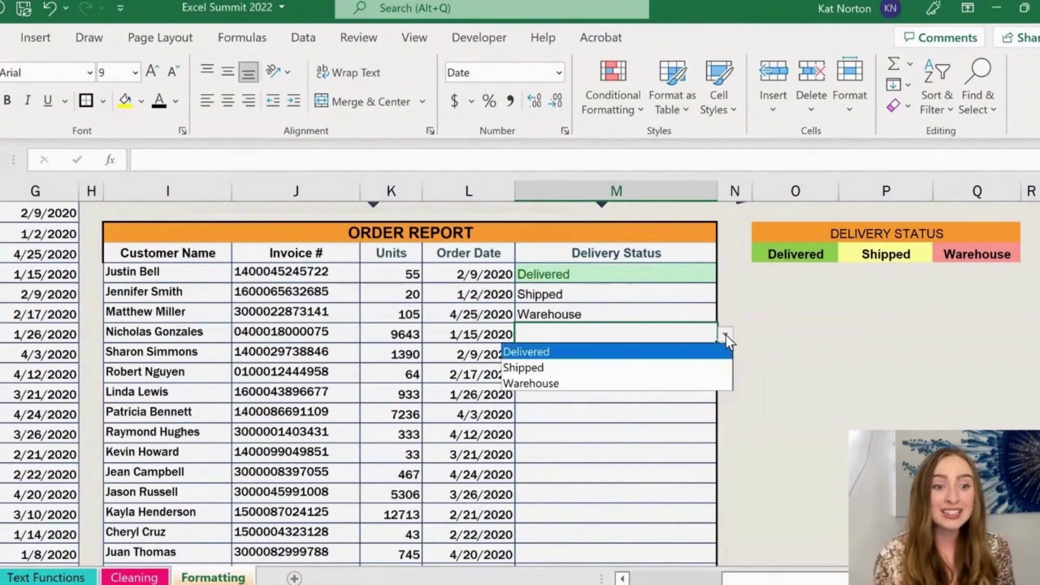
{"action": "left_click", "coordinate": [556, 353]}
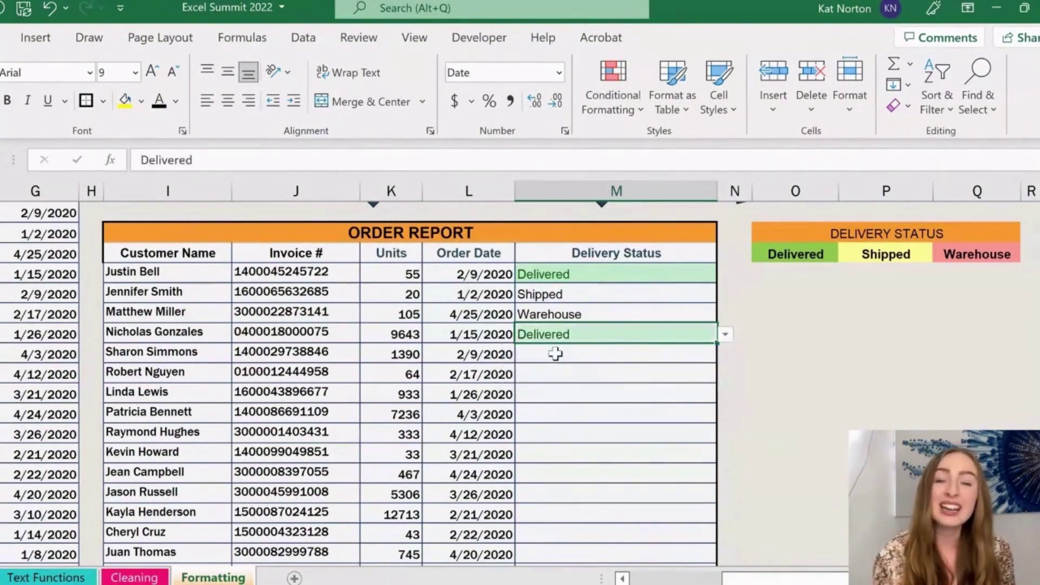